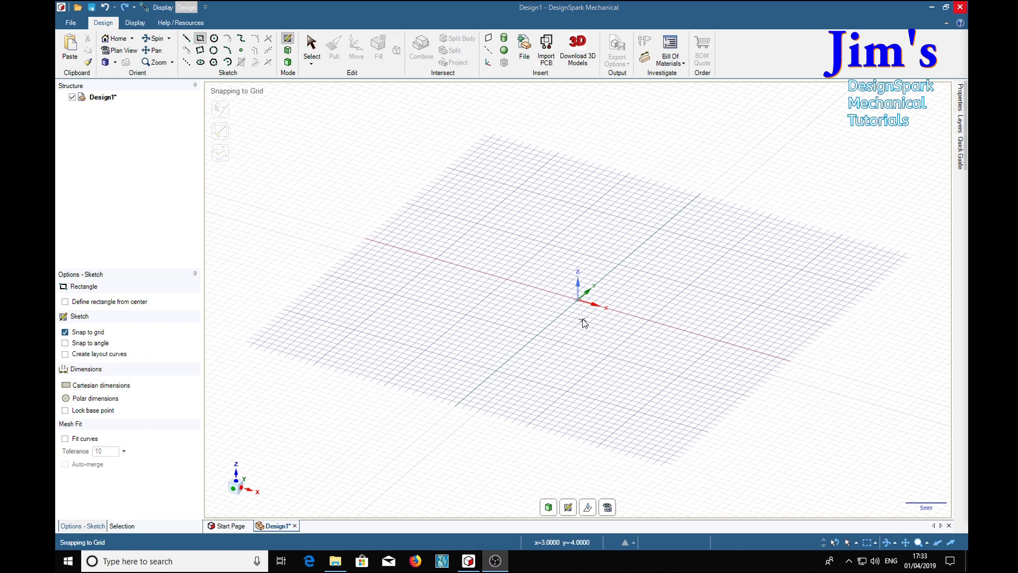
- Sketch a 10 mm square with one corner at the origin and an 8 mm square centred inside it
left_click(507, 279)
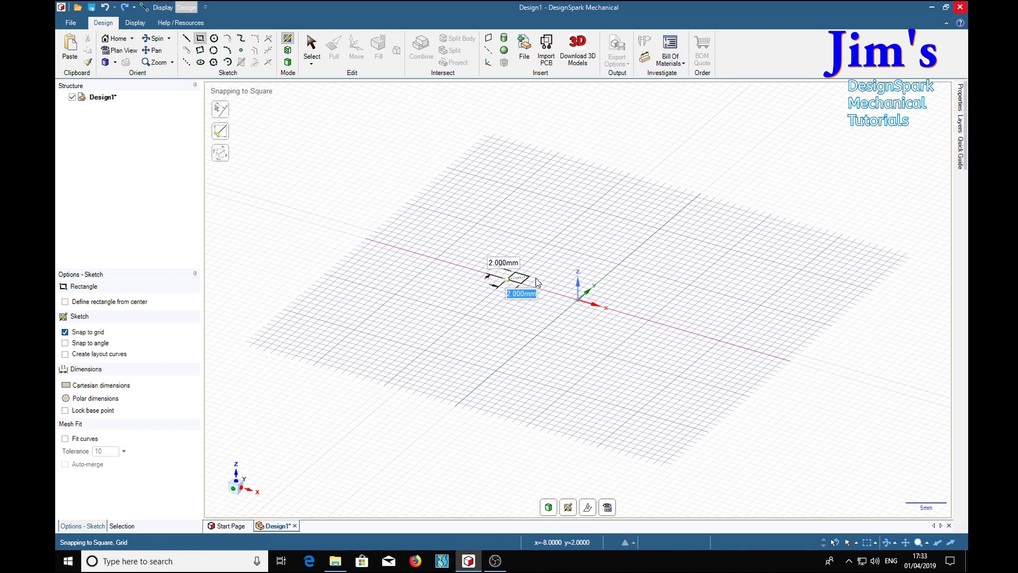
left_click(619, 265)
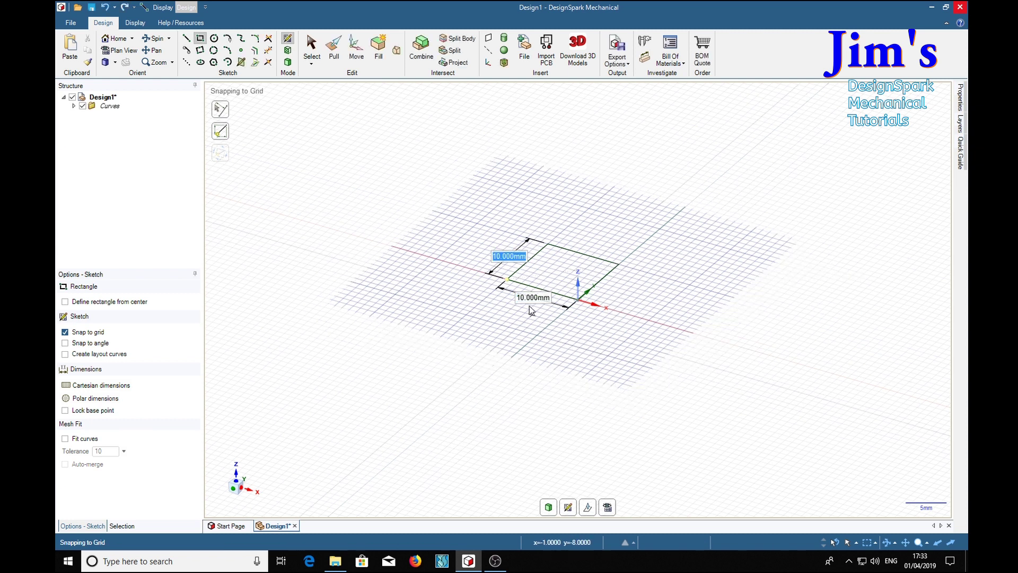
left_click(519, 279)
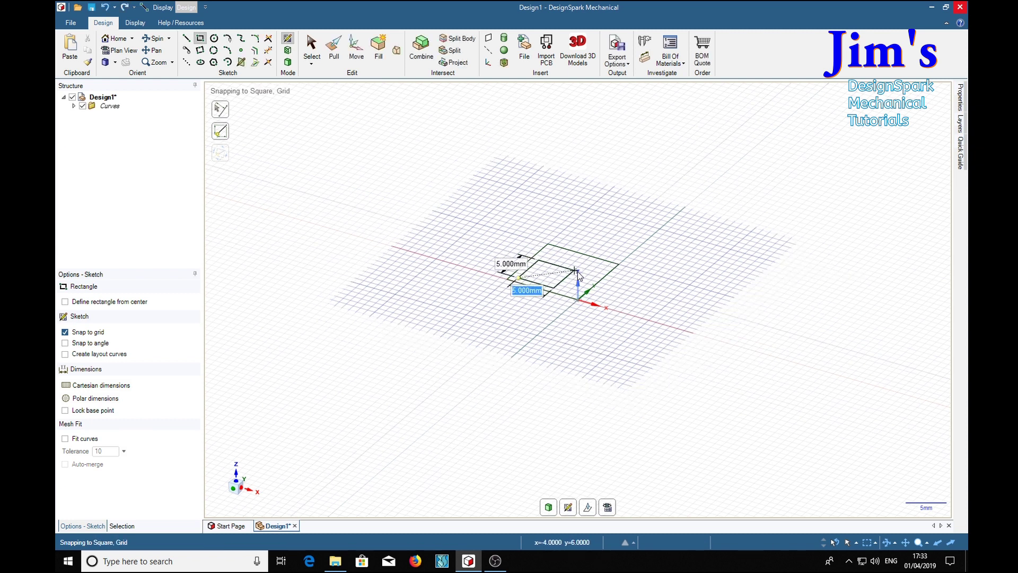
left_click(608, 266)
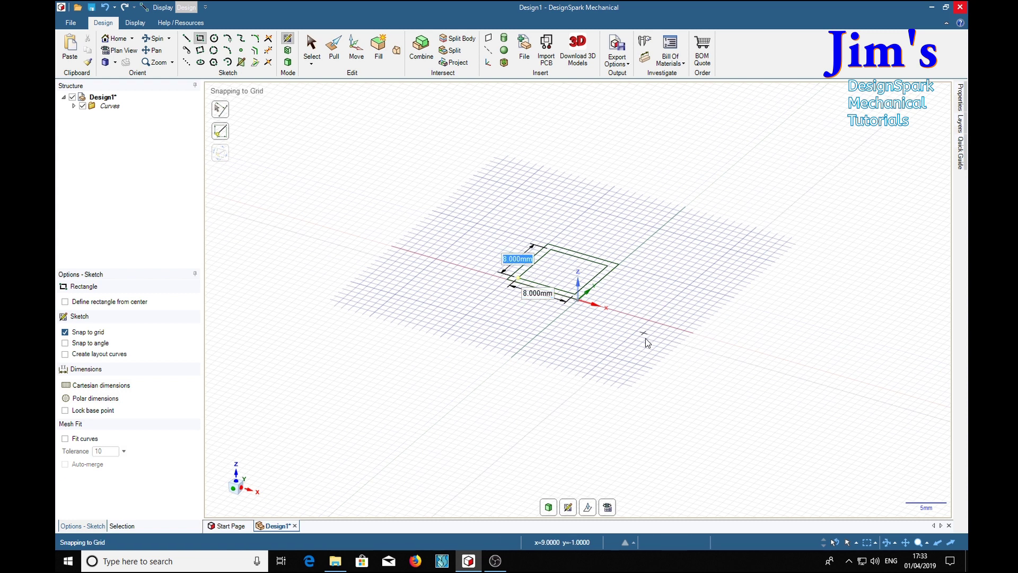
- Round all four corners of the inner square with a 1 mm radius
key("v")
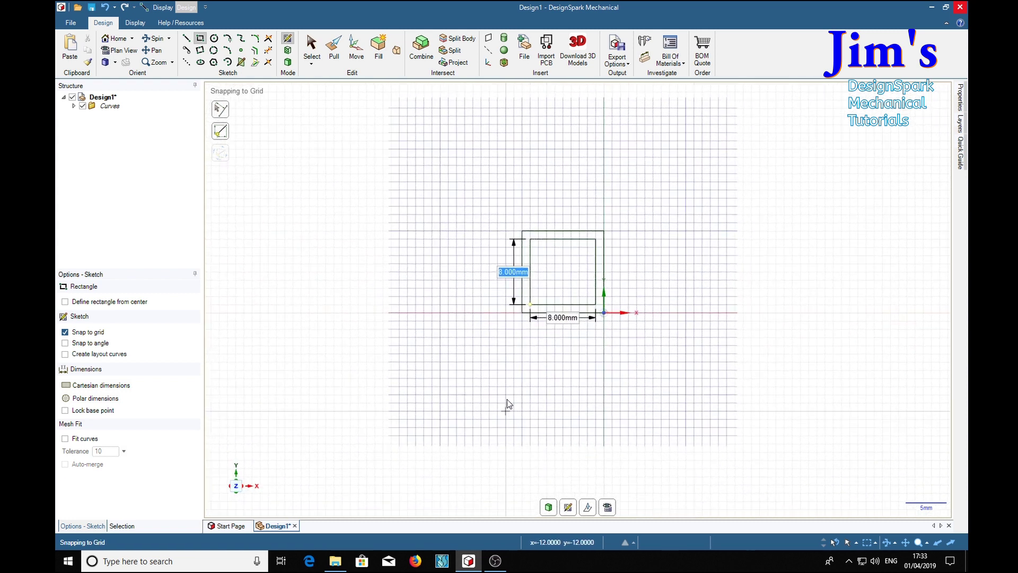
scroll(561, 270, "up", 5)
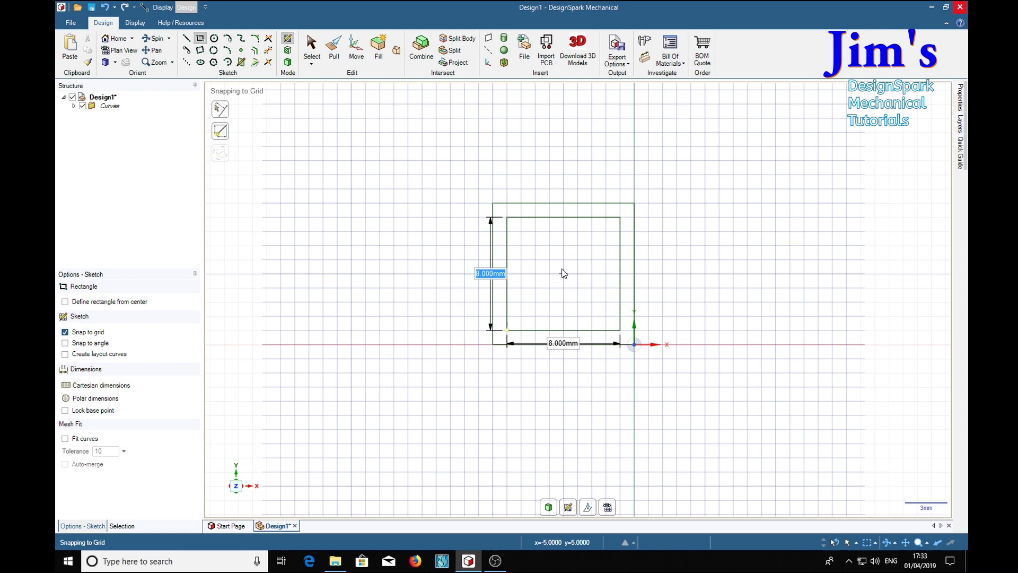
scroll(563, 271, "up", 1)
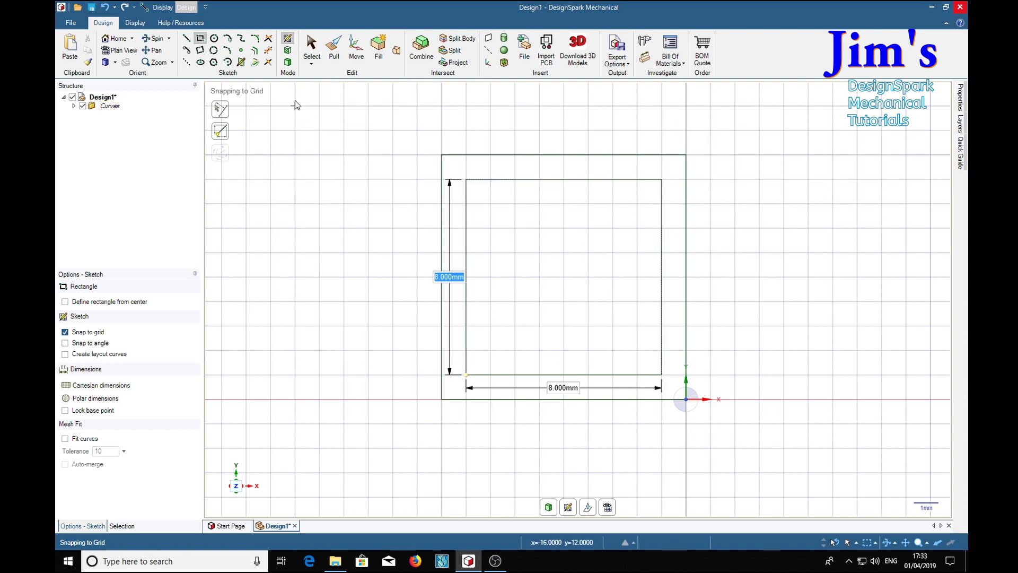
left_click(466, 205)
left_click(536, 181)
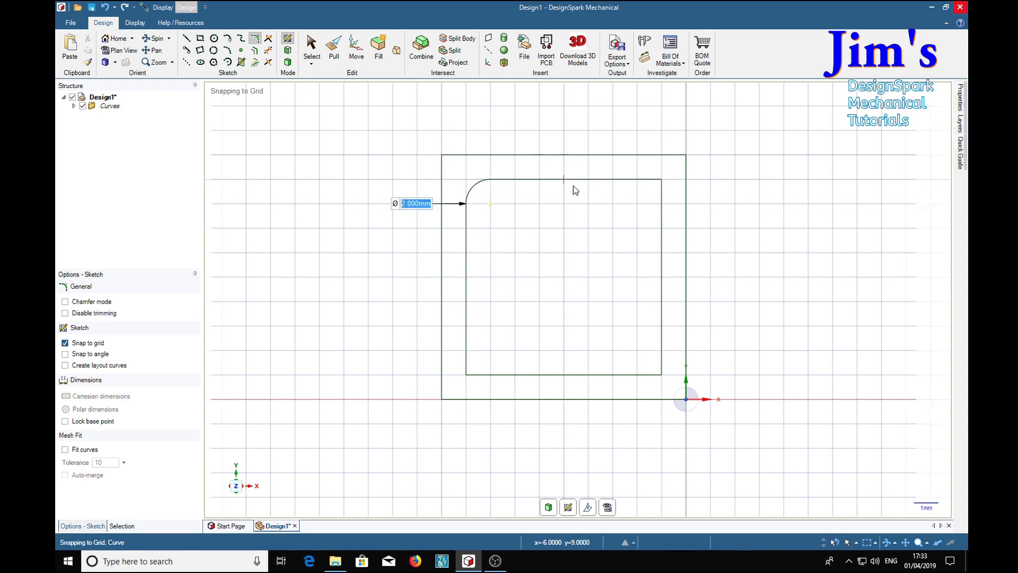
left_click(660, 205)
left_click(610, 375)
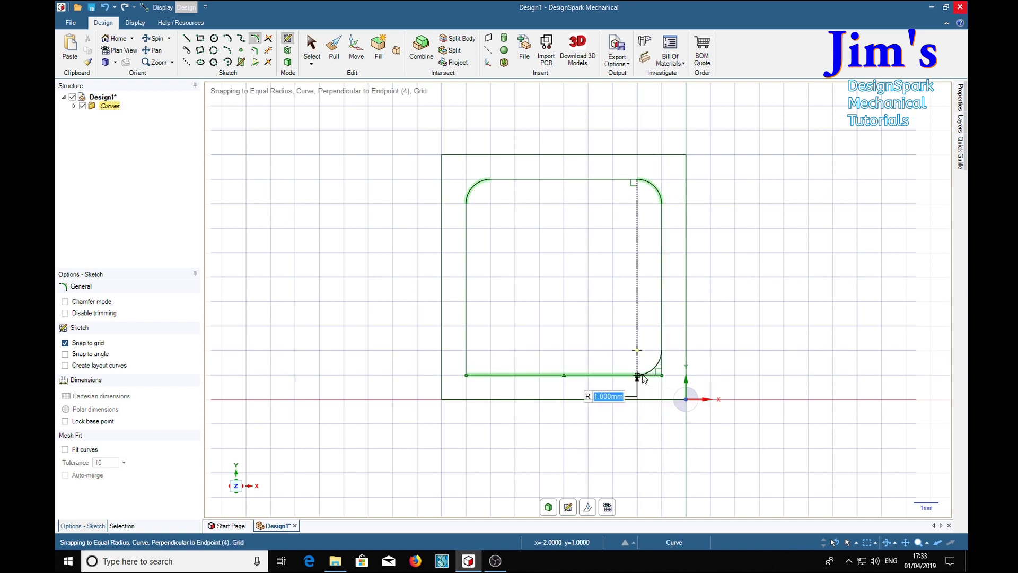
left_click(468, 358)
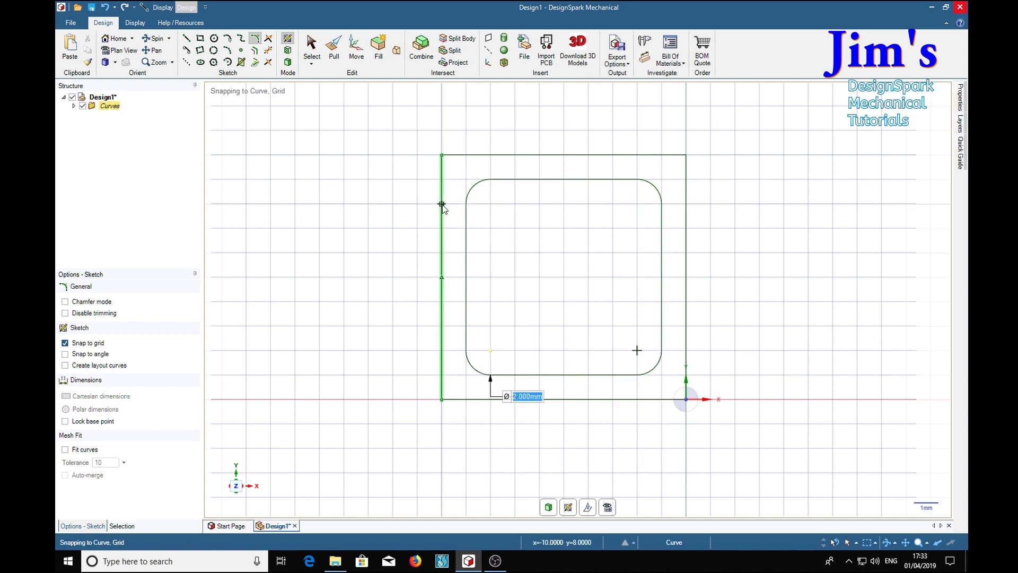
- Round all four corners of the outer square with a 2 mm radius
left_click(492, 152)
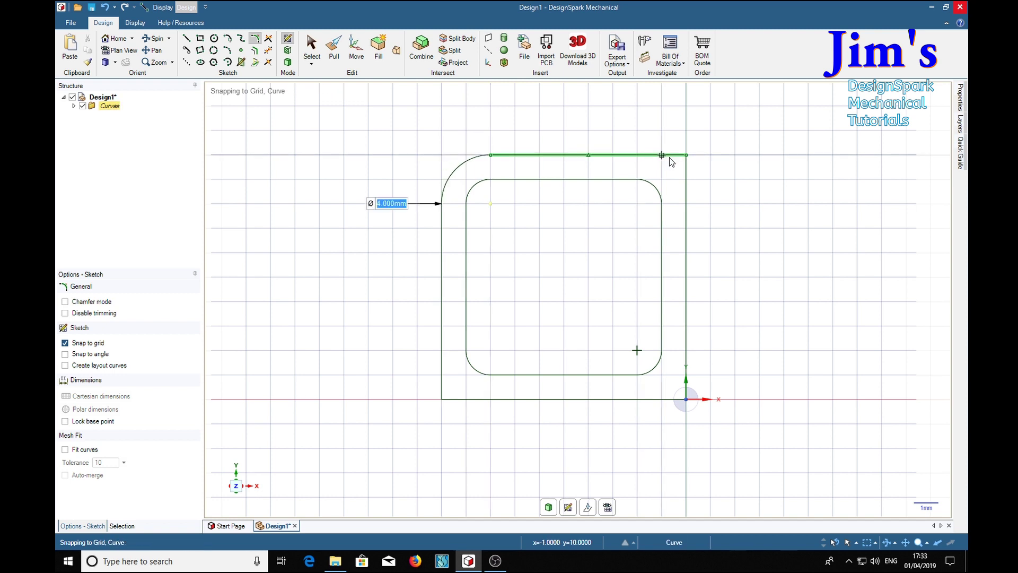
left_click(682, 183)
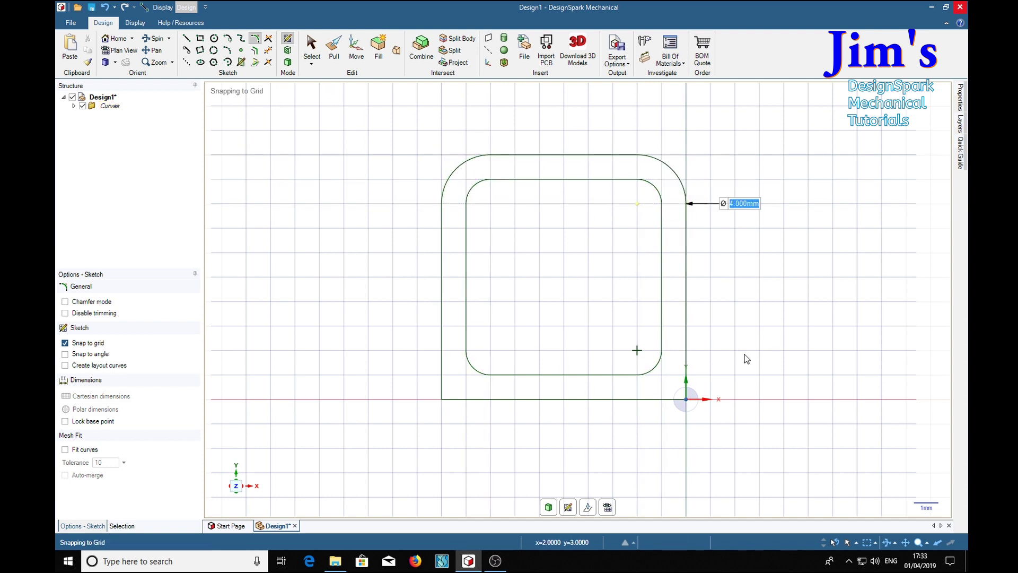
left_click(640, 398)
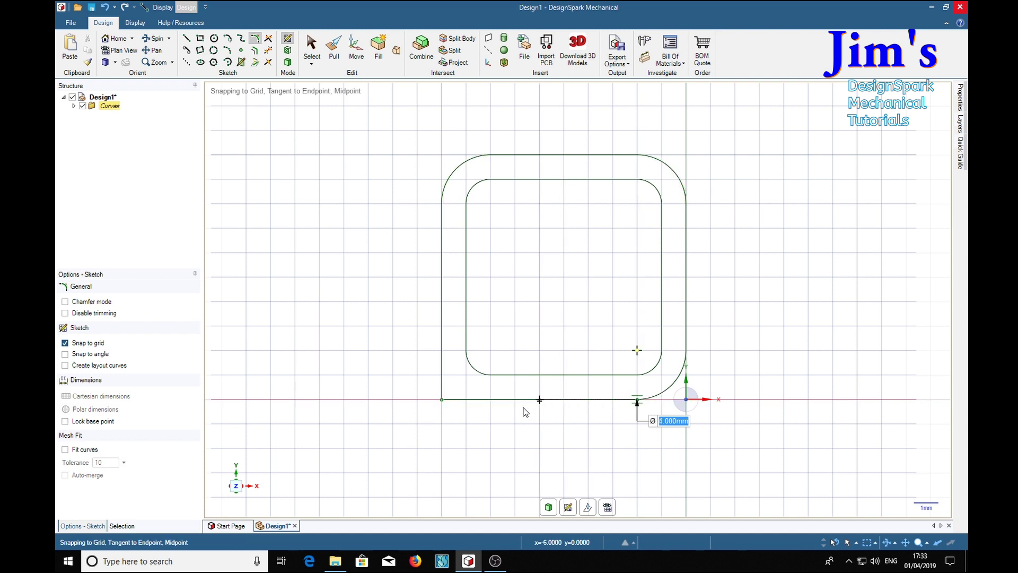
left_click(442, 355)
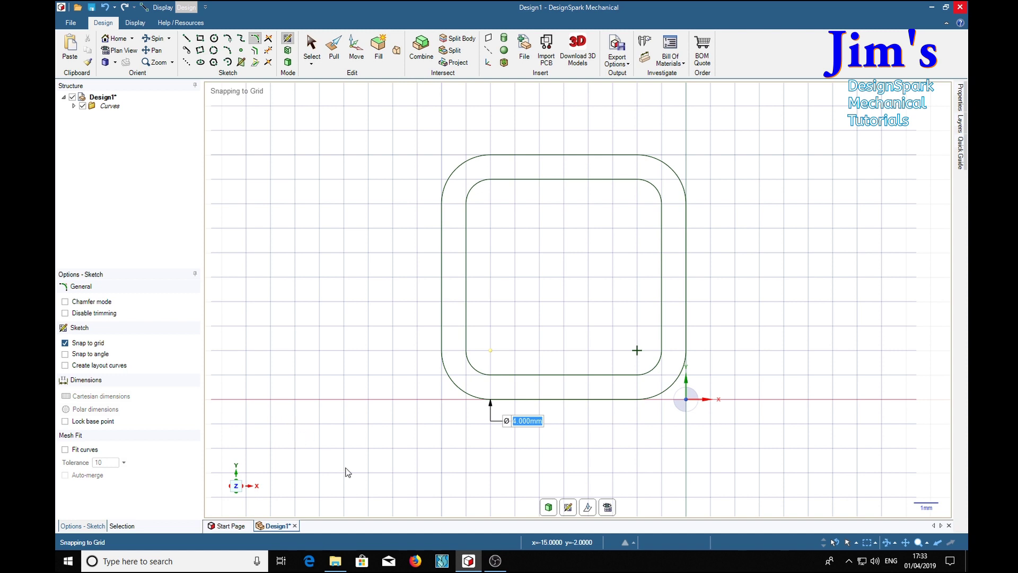
- Pull the ring-shaped face between the two rounded squares to a height of 20 mm
key("p")
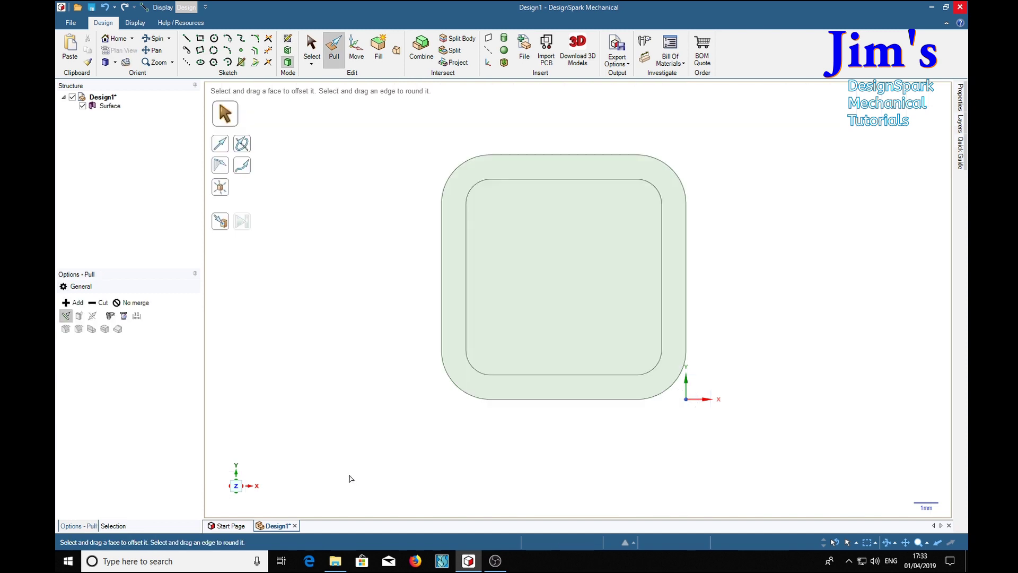
left_click(676, 285)
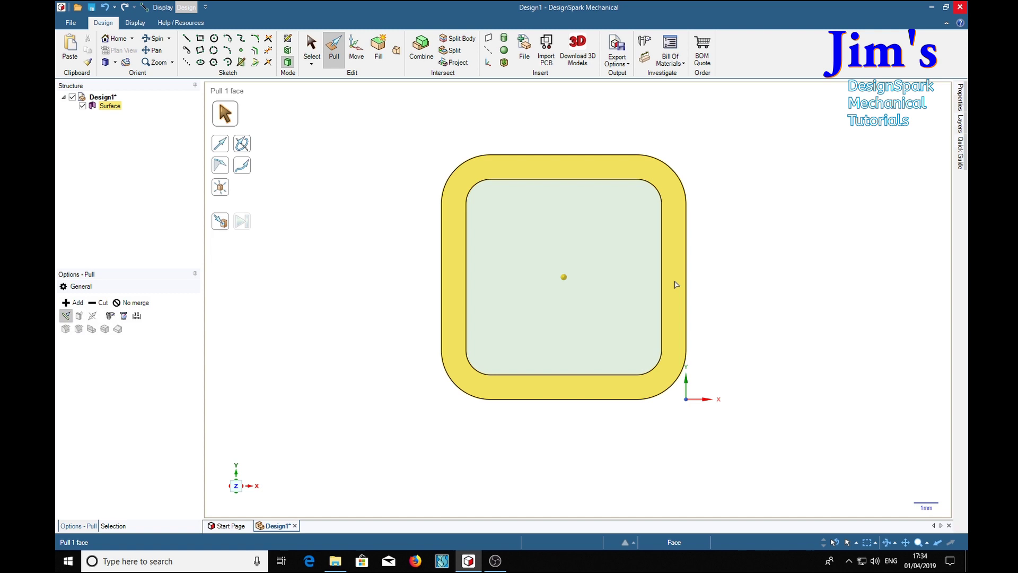
left_click(676, 285)
type("2")
key("Return")
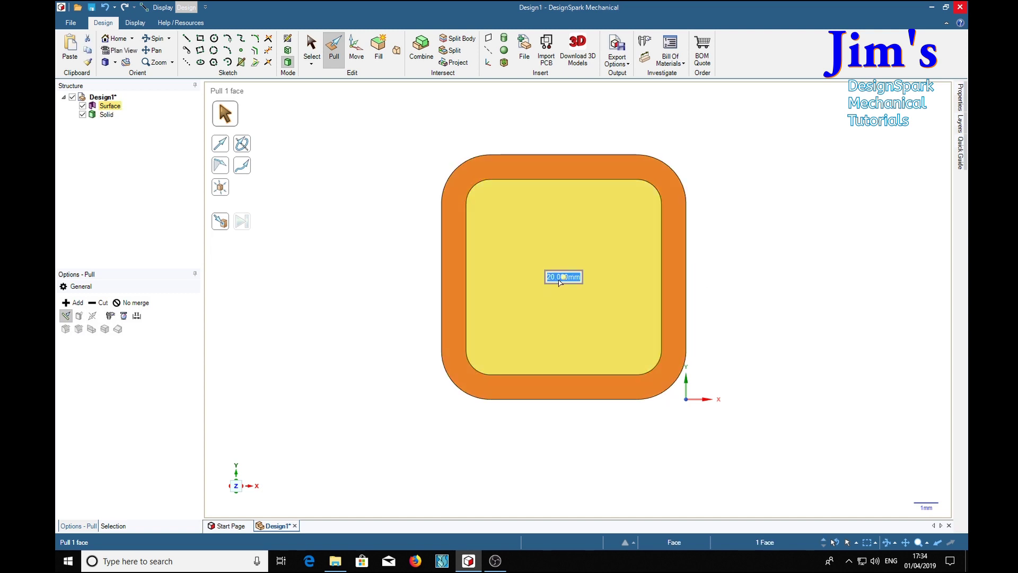
- Delete the leftover inner surface at the base of the tube
middle_click_drag(762, 472, 773, 436)
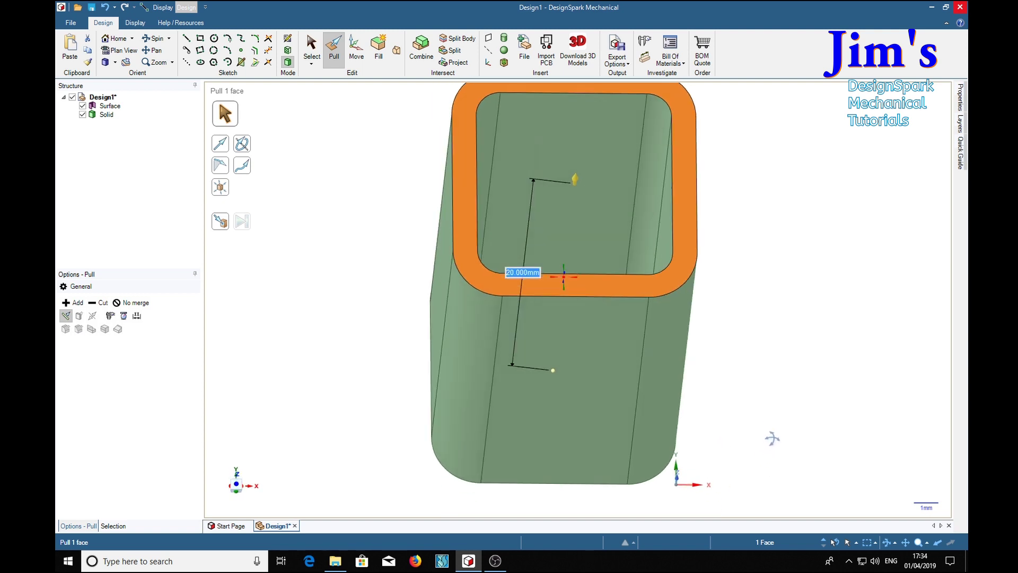
middle_click_drag(800, 334, 802, 302)
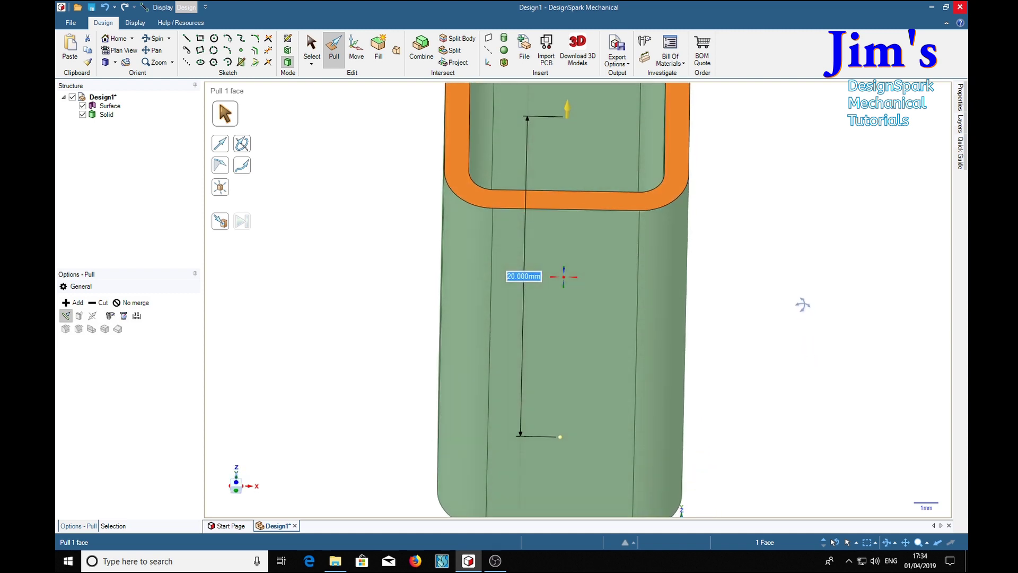
scroll(803, 318, "down", 2)
scroll(803, 319, "down", 1)
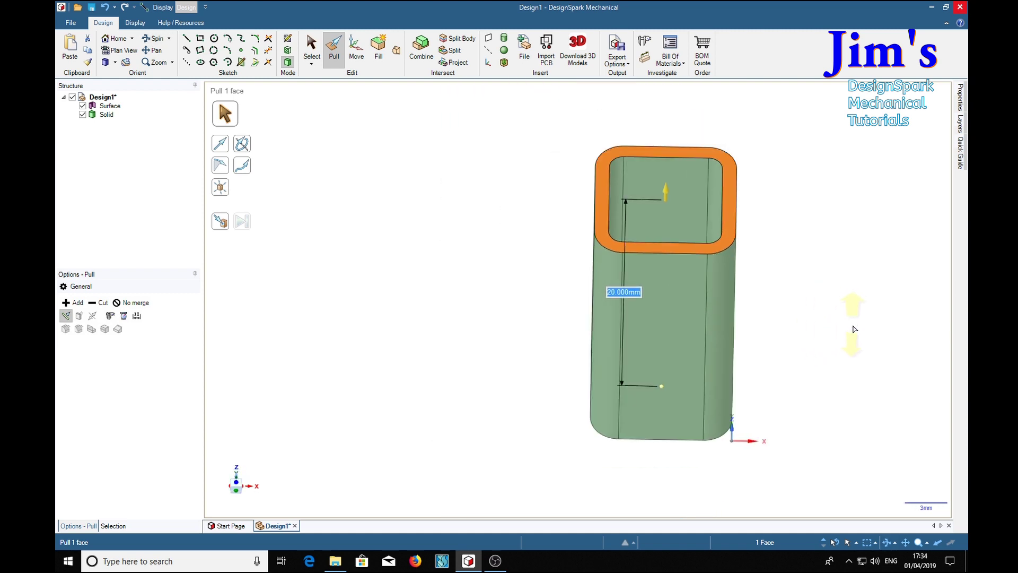
right_click(109, 106)
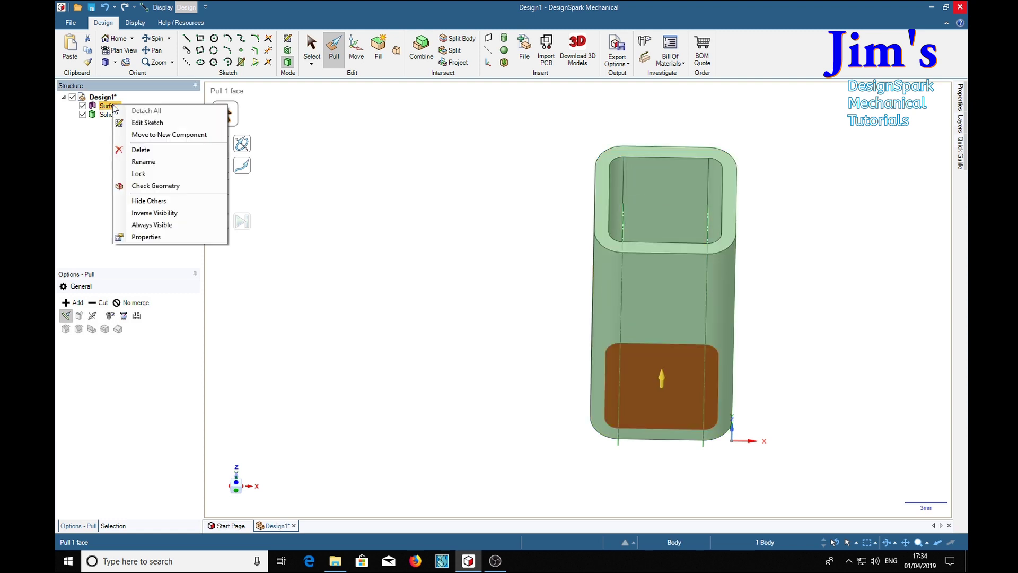
left_click(141, 150)
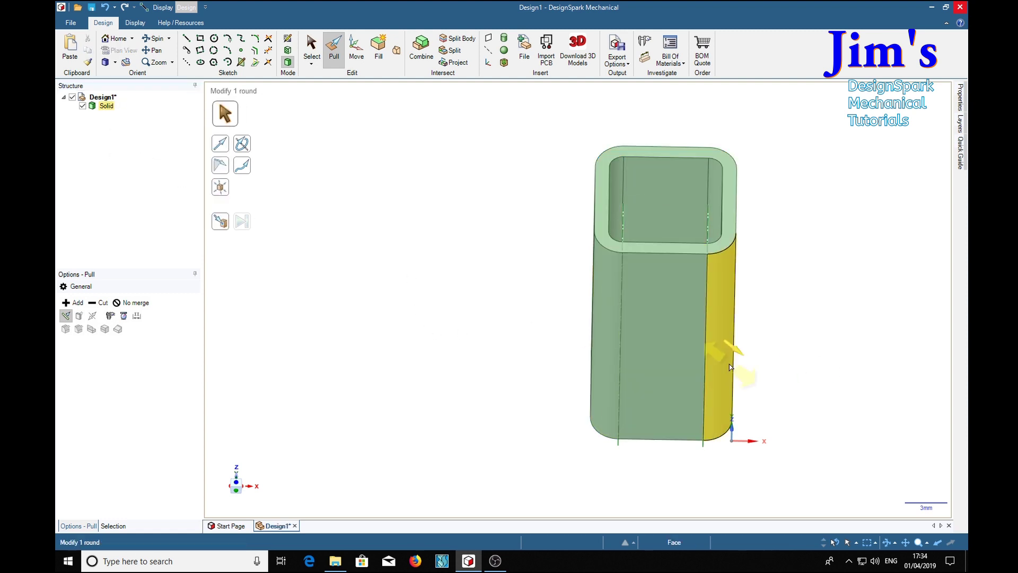
- Start a sketch on the plane midway between two opposite outer flat faces of the tube, viewed straight on
left_click(312, 49)
left_click(672, 374)
key("v")
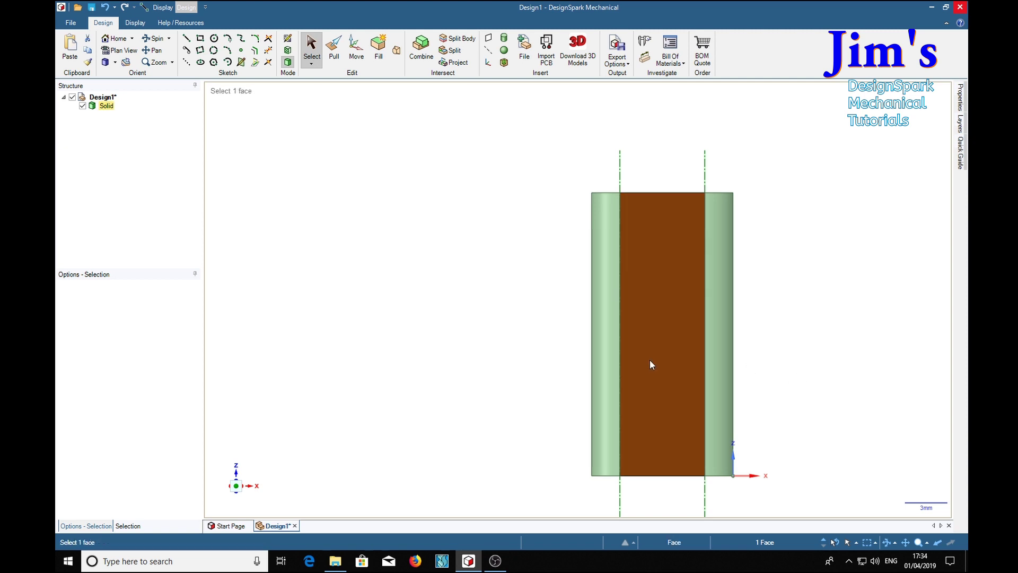
mouse_move(342, 344)
middle_mouse_down()
mouse_move(570, 345)
mouse_move(558, 353)
middle_mouse_up()
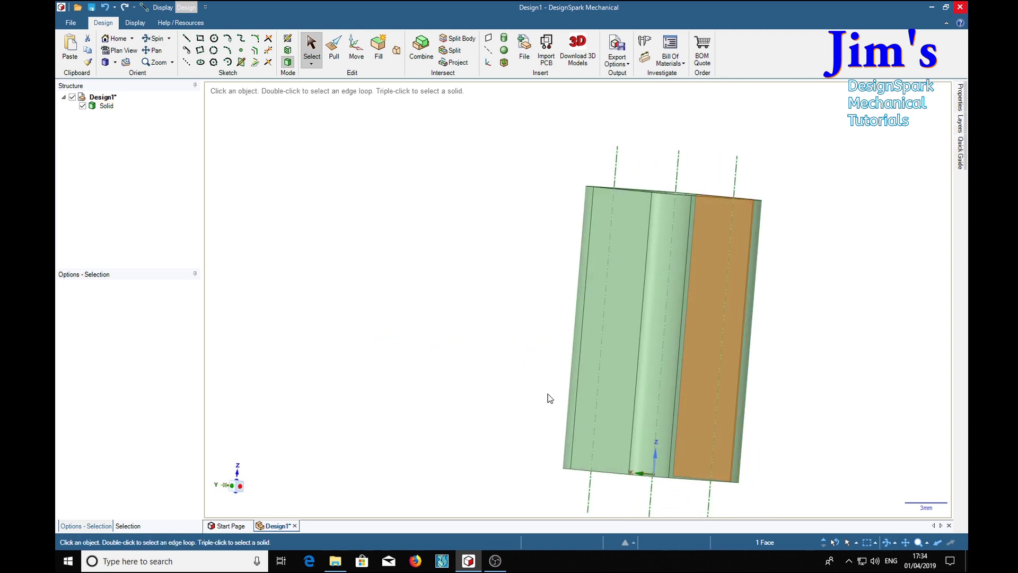
left_click(606, 297, "ctrl")
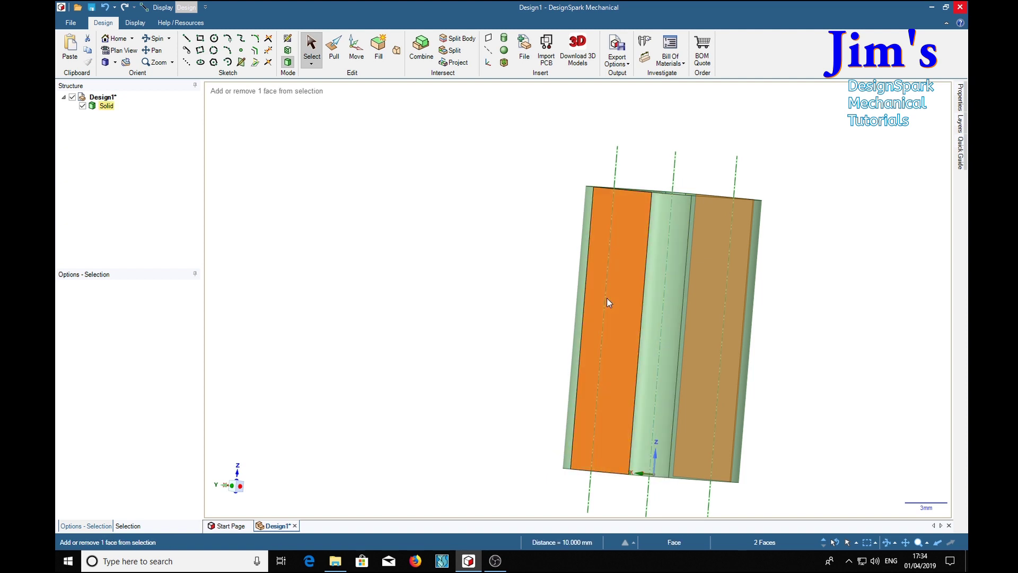
key("k")
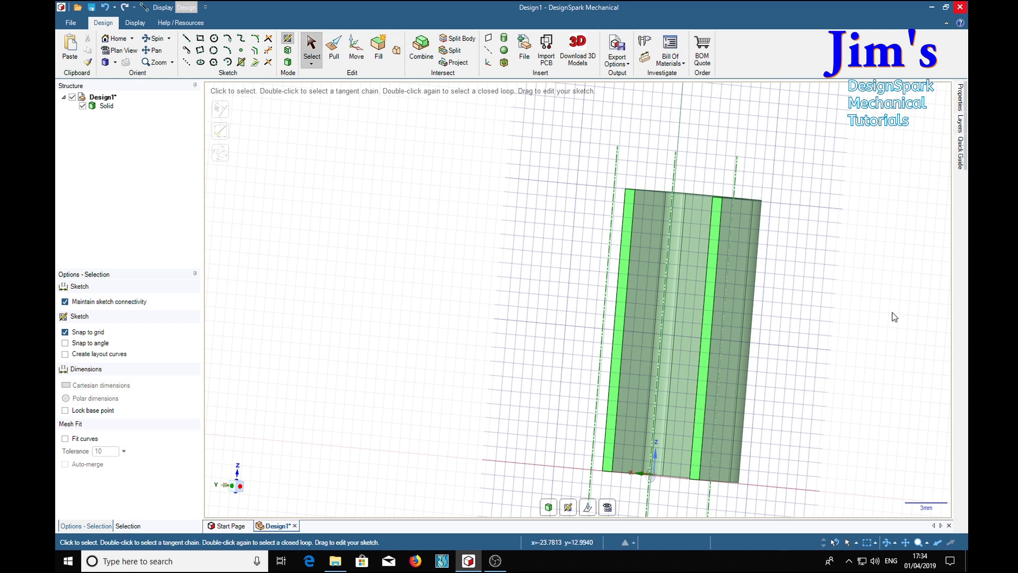
key("v")
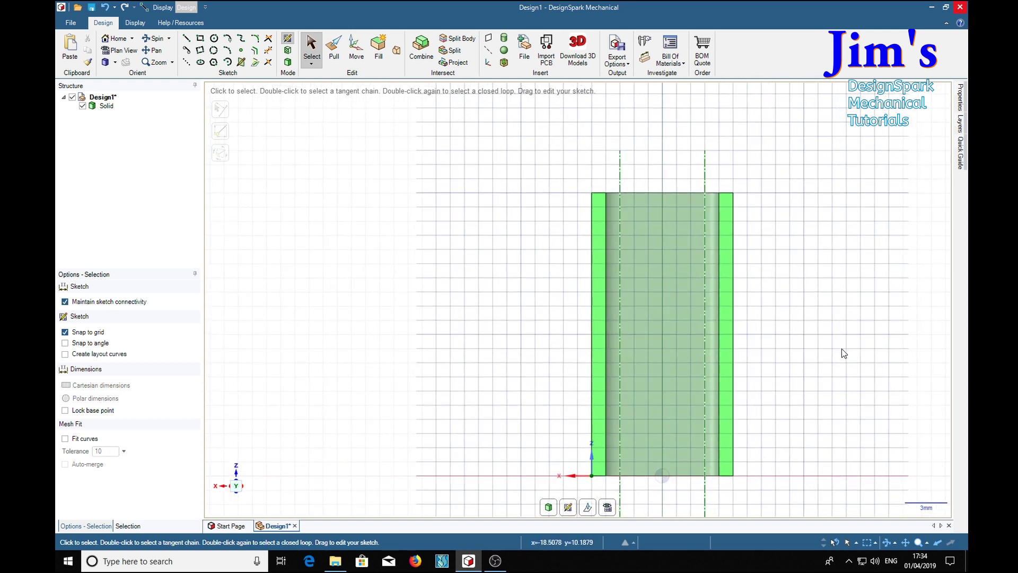
middle_click_drag(846, 358, 756, 315, "shift")
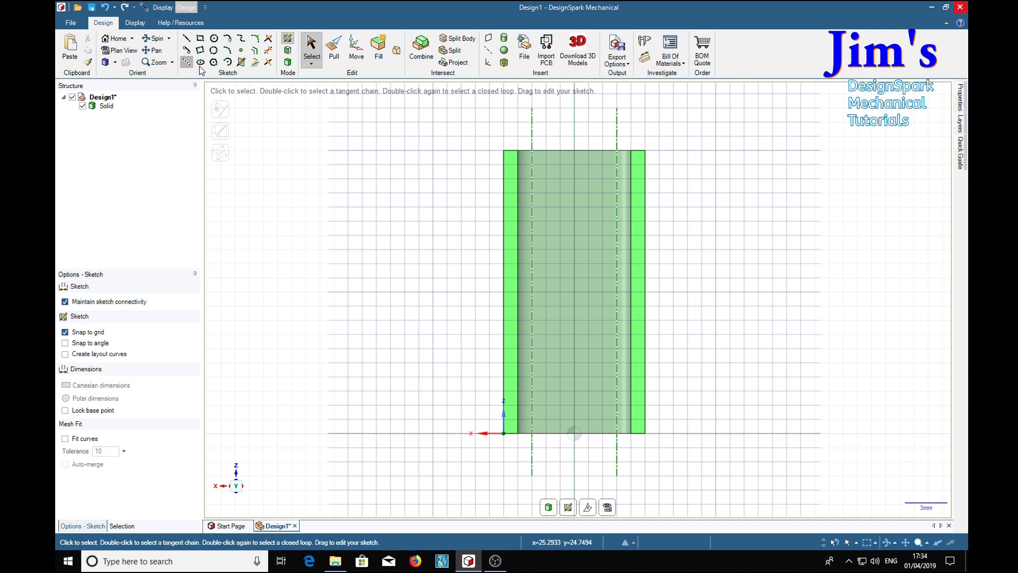
- Draw a 24 mm vertical construction line along the tube's centre, extending 2 mm past both ends
left_click(186, 62)
left_click(575, 122)
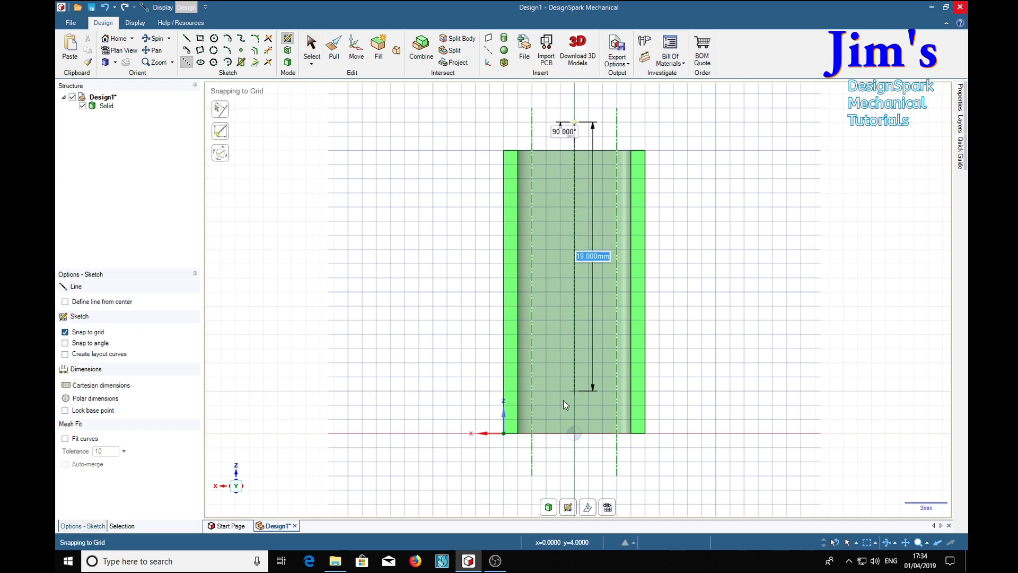
left_click(574, 461)
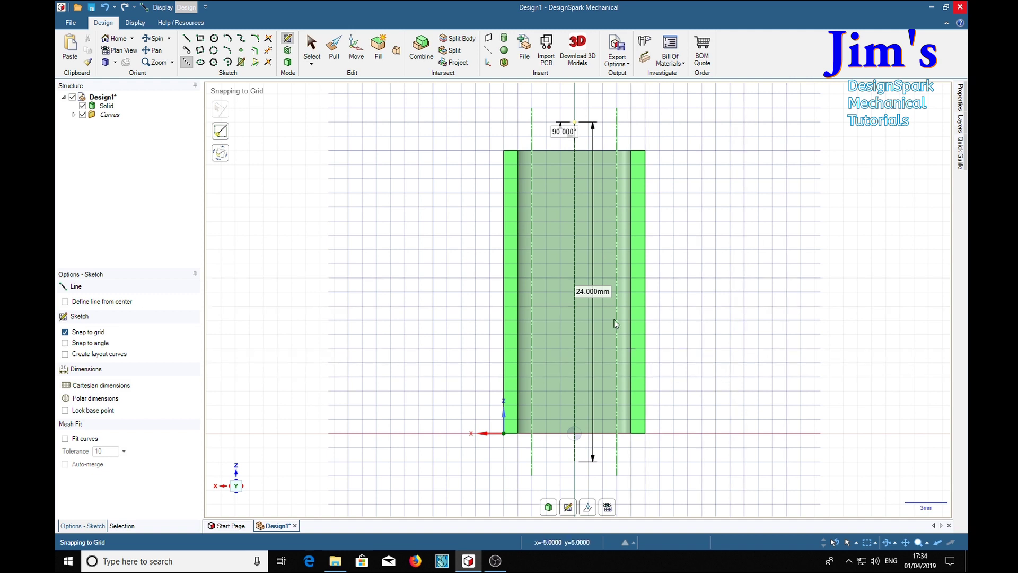
- Sketch a rectangle 7 mm wide and 1 mm high, 1 mm below the tube and offset 3 mm from the centre line
left_click(200, 39)
left_click(617, 448)
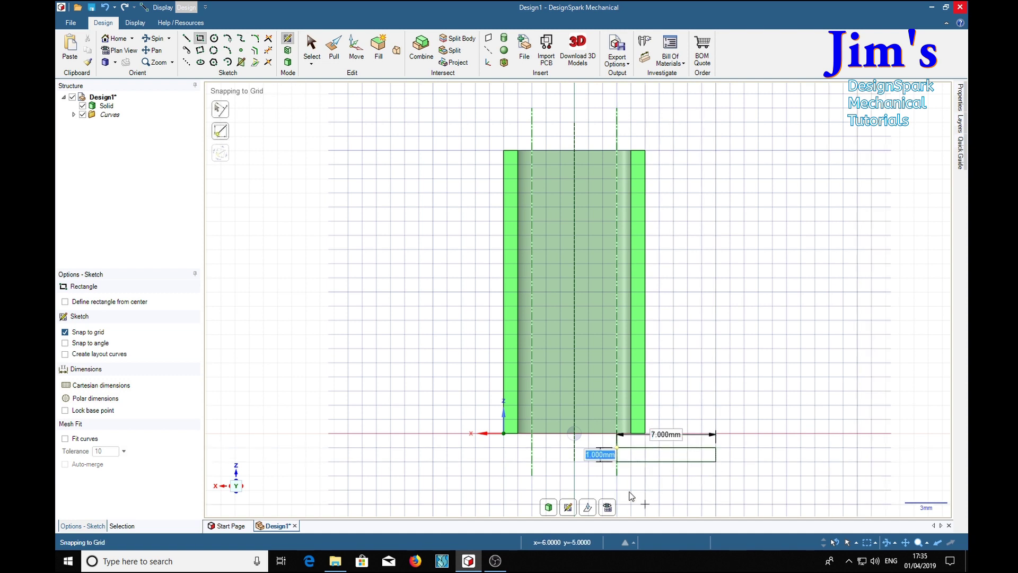
key("l")
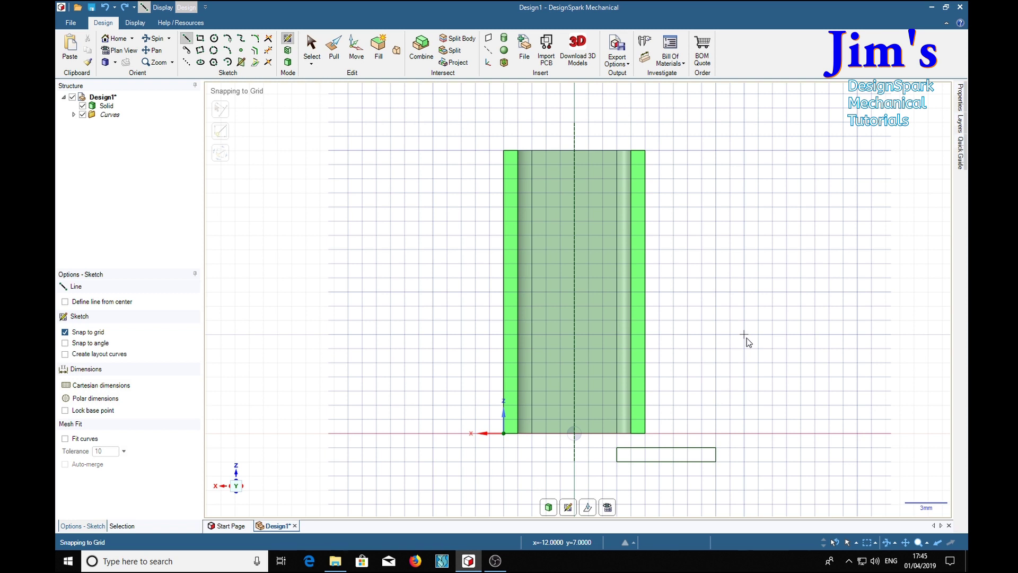
- Set up a Pull revolve in cut mode for the rectangle's face, using the vertical construction line as the axis
key("p")
left_click(679, 457)
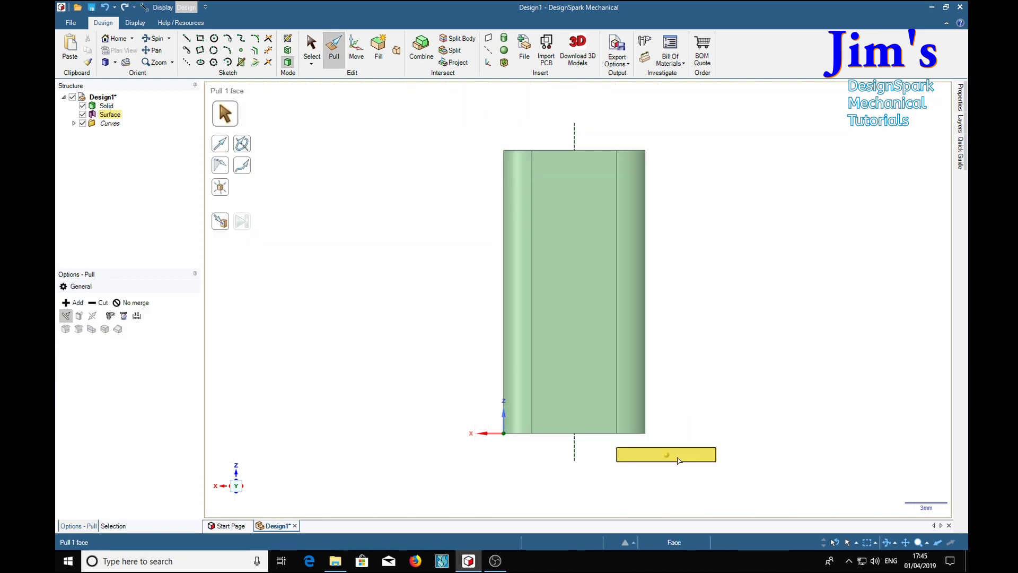
left_click(678, 457)
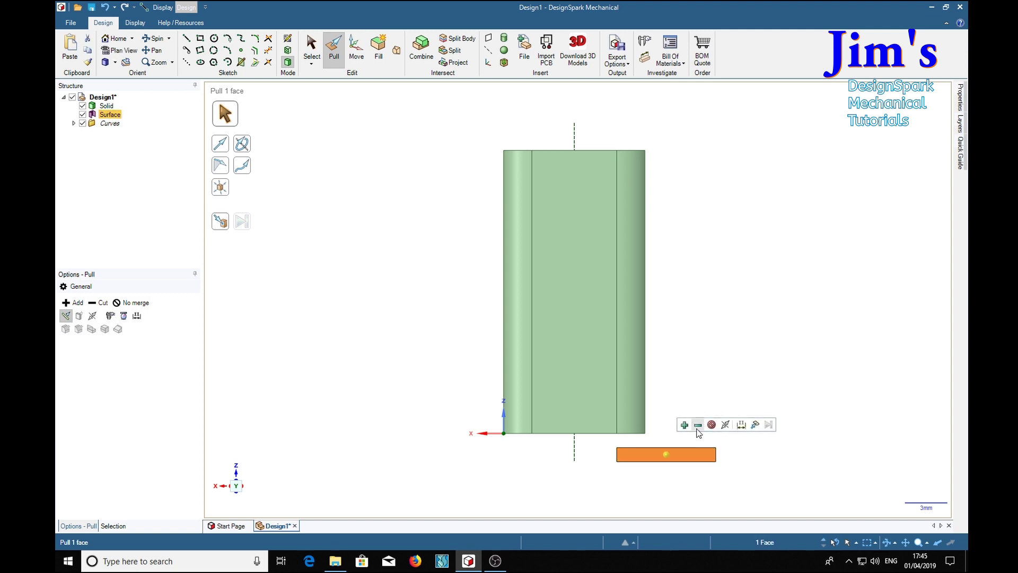
left_click(698, 425)
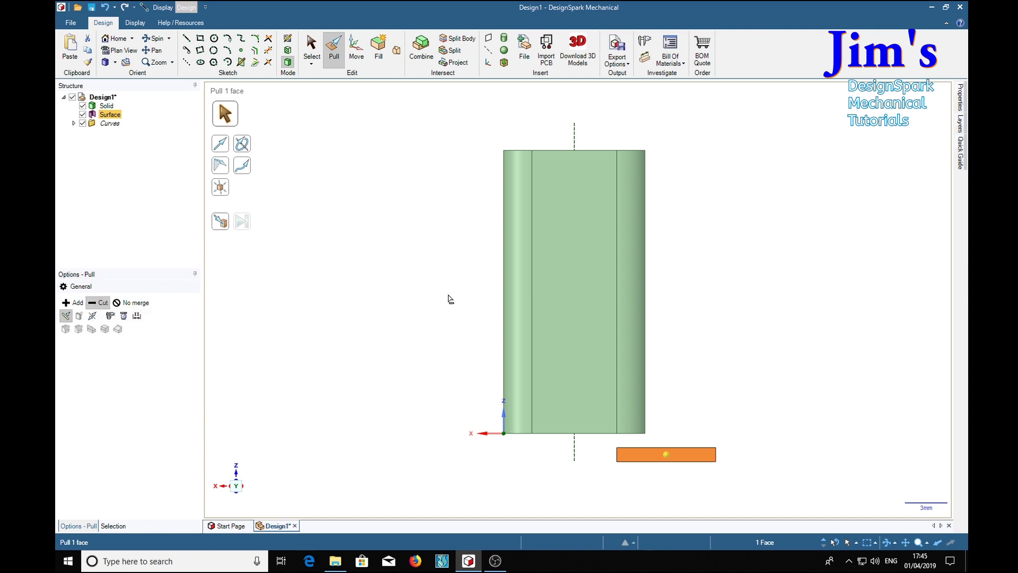
left_click(244, 146)
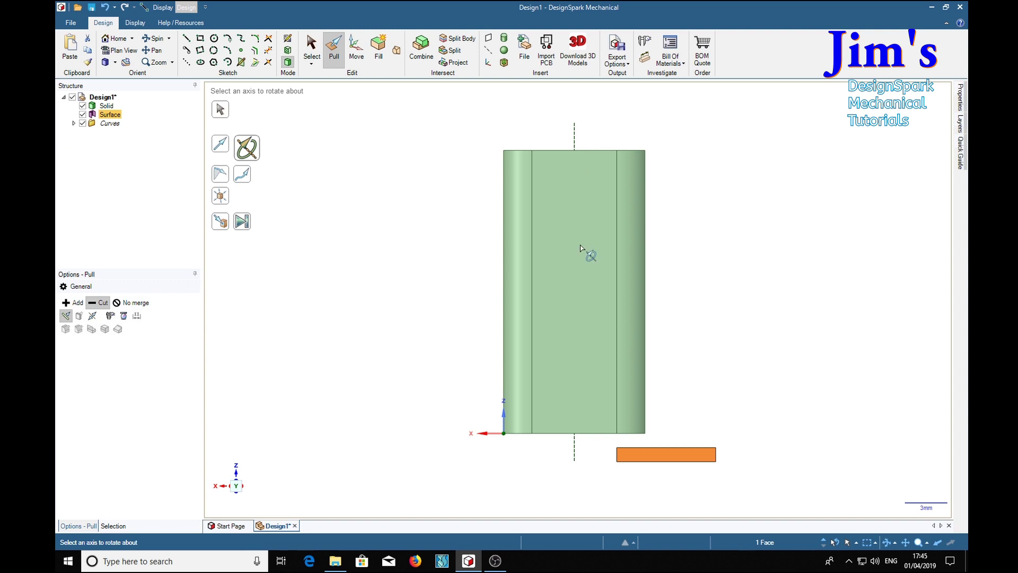
left_click(576, 446)
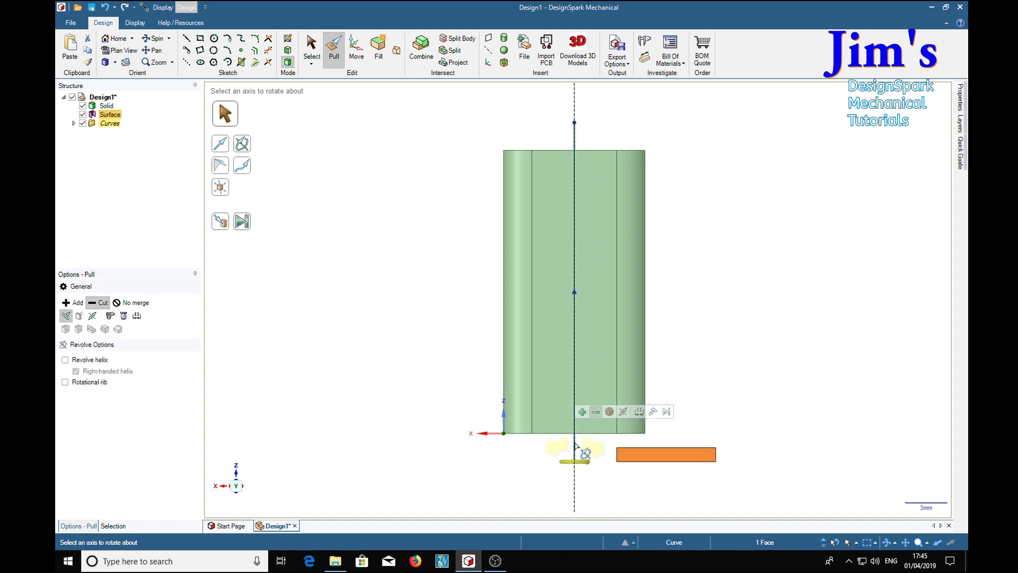
left_click(576, 446)
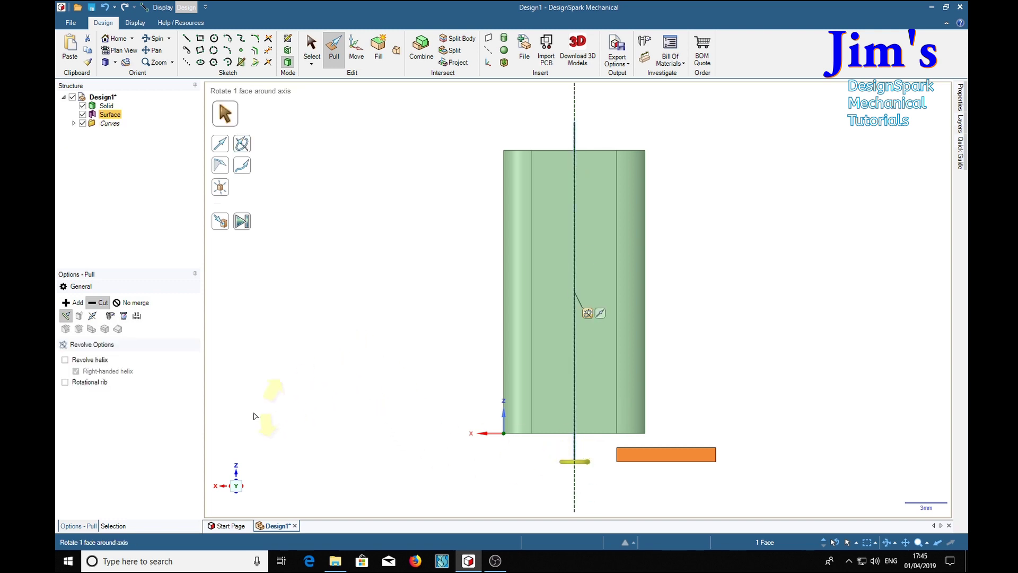
- Cut the tube by revolving the rectangle as a right-handed helix with height -25 mm and pitch 2 mm
left_click(64, 360)
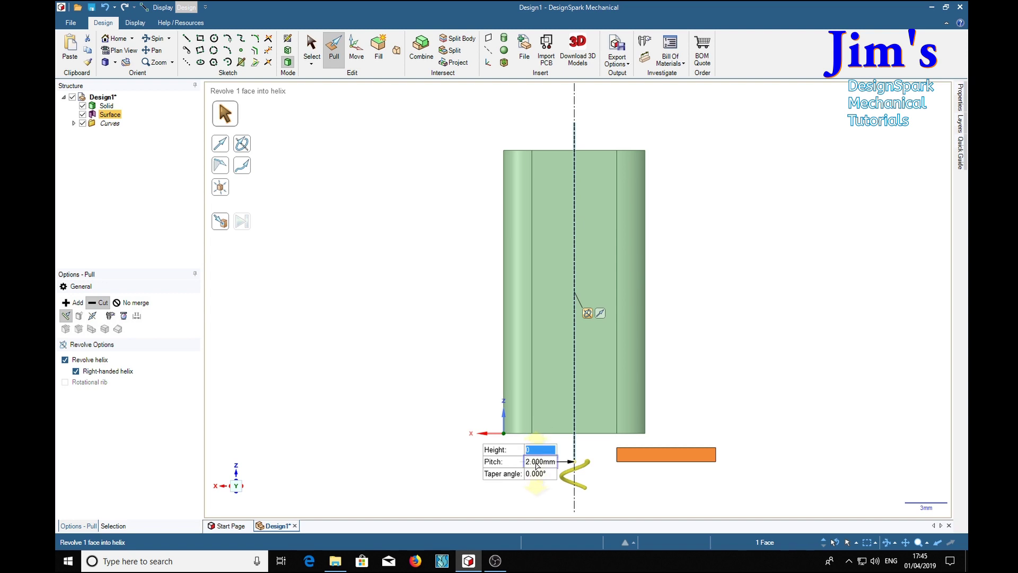
left_click(537, 465)
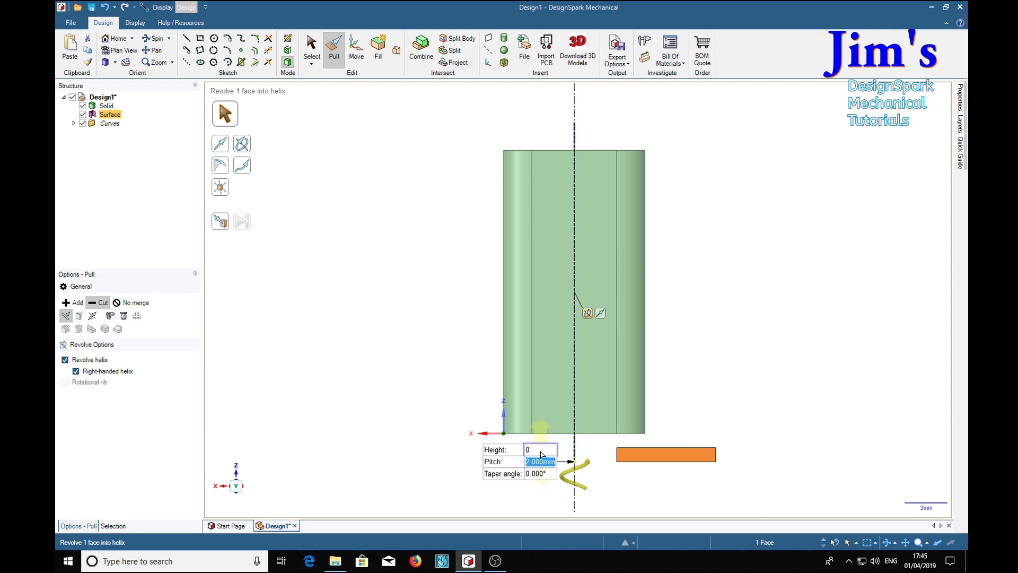
left_click(543, 451)
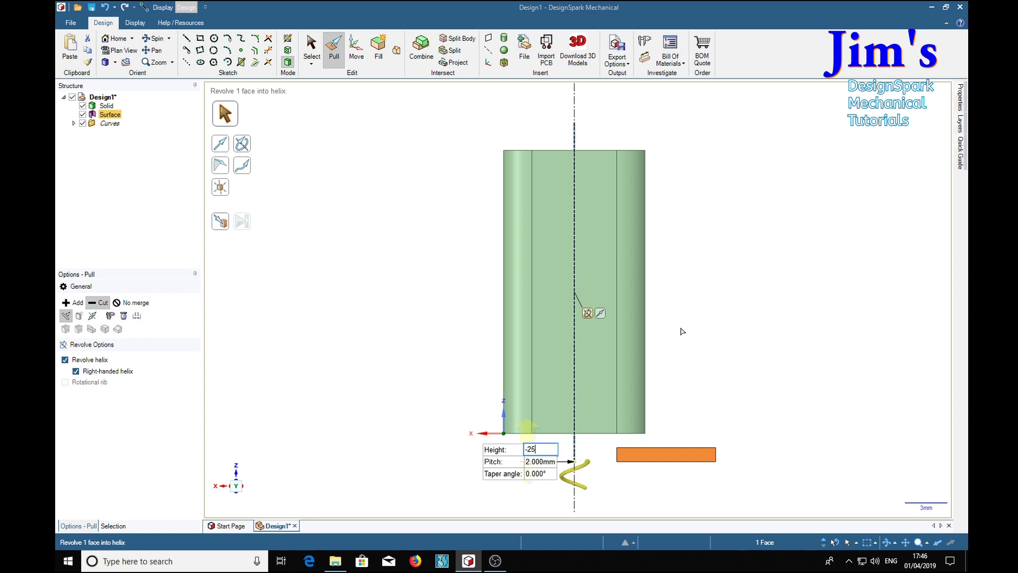
key("Return")
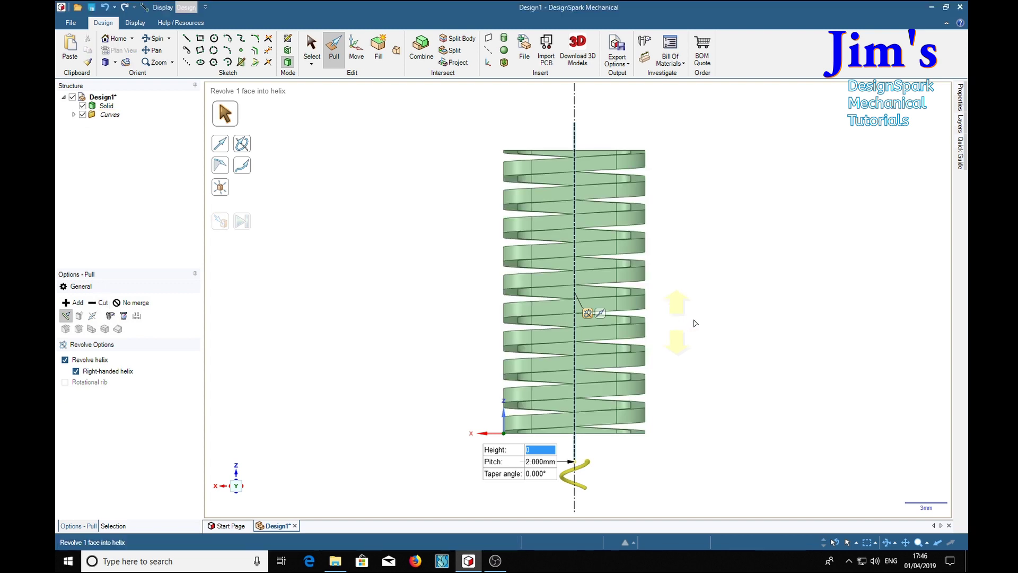
key("Escape")
- Examine the coils of the helically cut tube from several angles, including both open ends
middle_click_drag(726, 233, 699, 255)
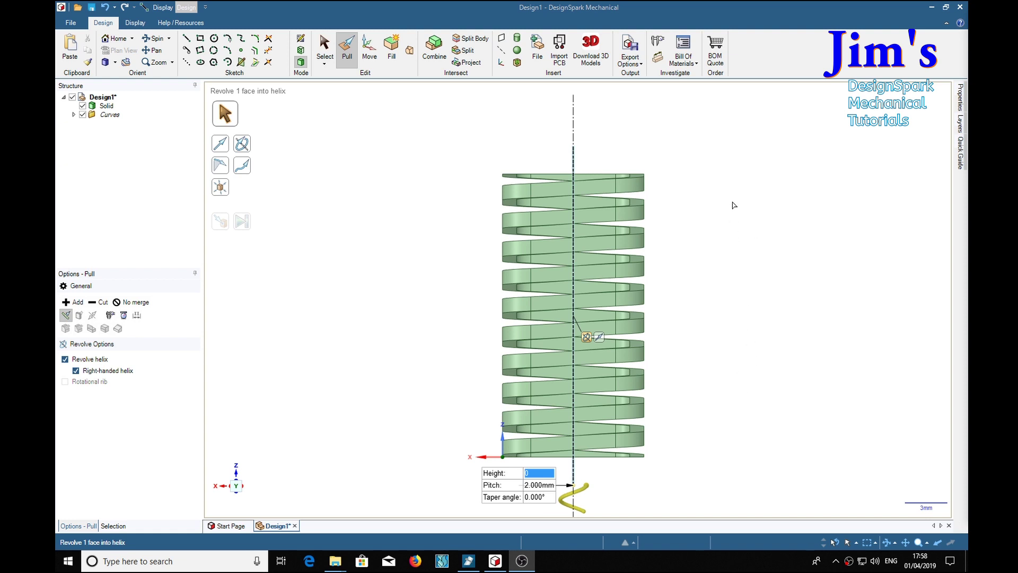
middle_click_drag(708, 189, 790, 207)
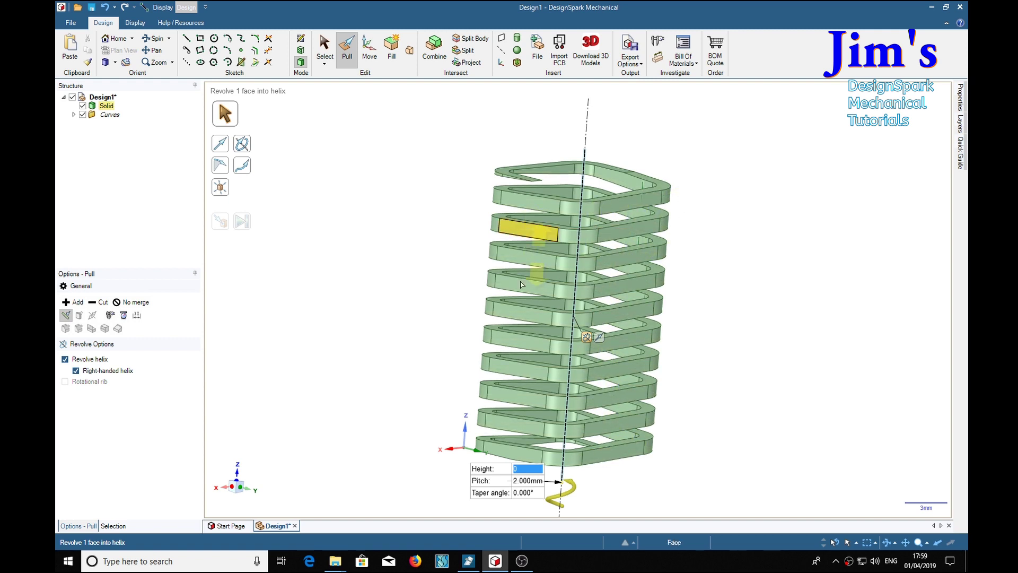
middle_click_drag(811, 253, 769, 231)
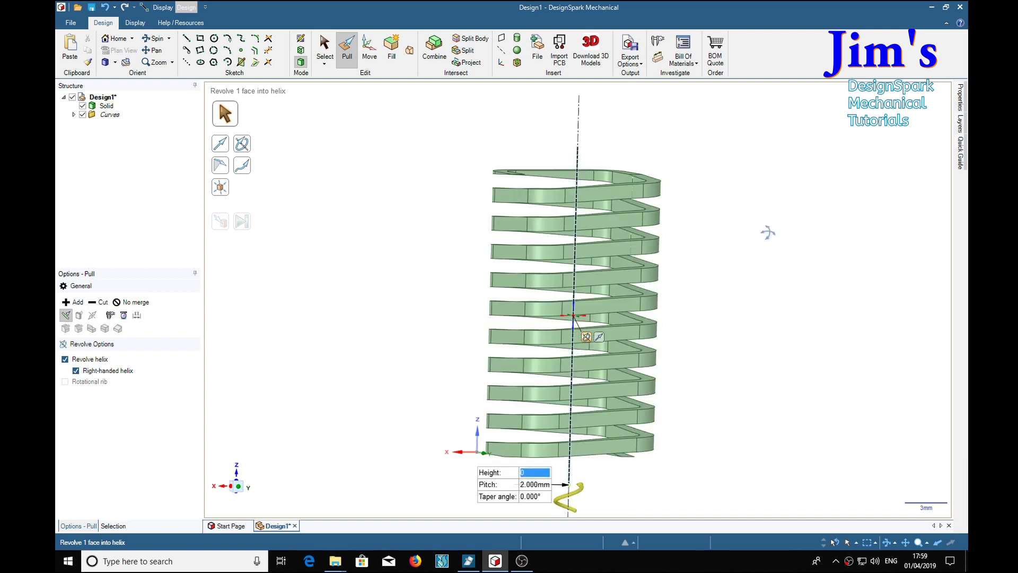
middle_click_drag(728, 168, 756, 243)
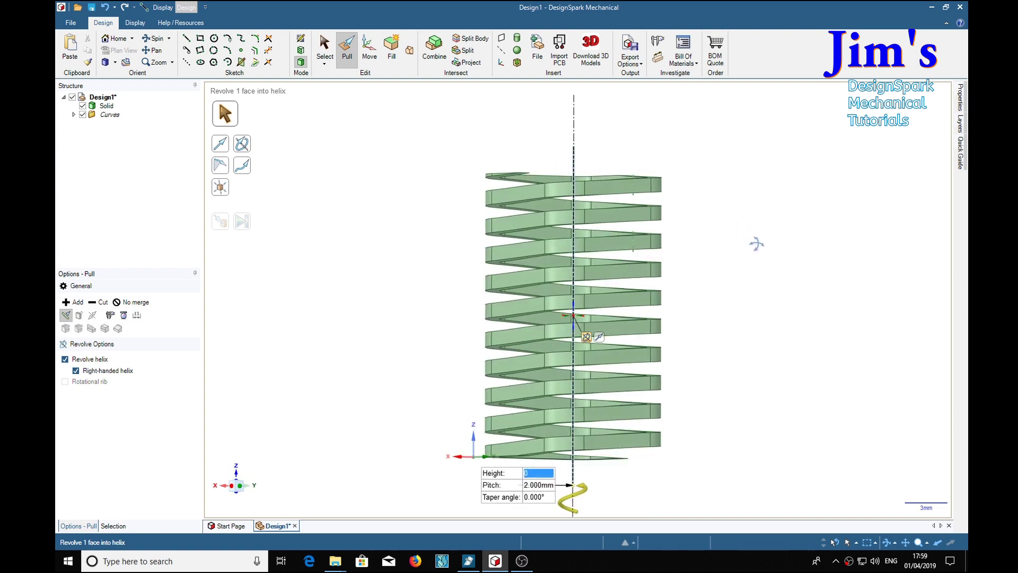
middle_click_drag(726, 186, 832, 189)
middle_click_drag(812, 141, 833, 185)
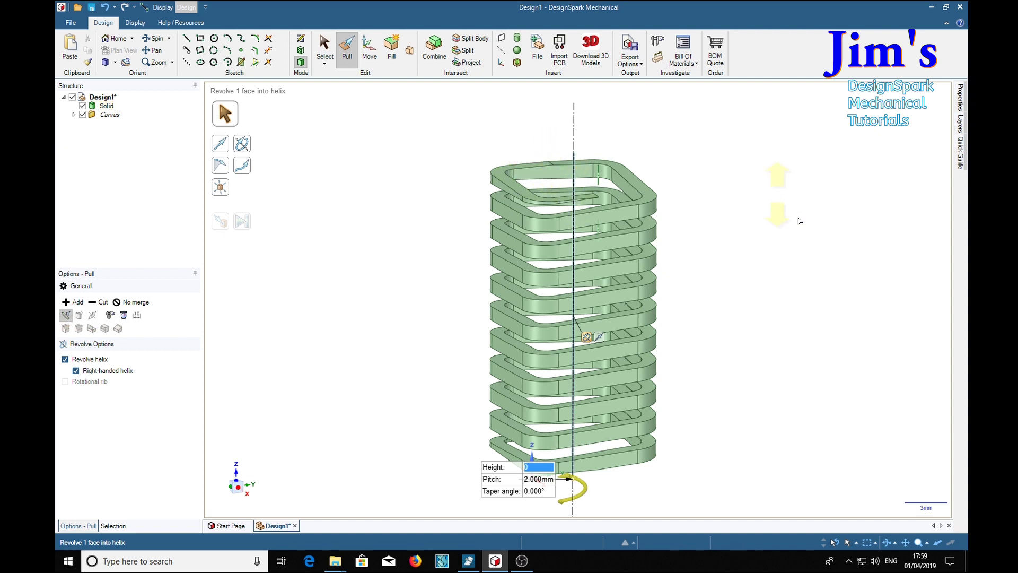
mouse_move(810, 304)
middle_mouse_down()
mouse_move(790, 280)
mouse_move(793, 216)
mouse_move(793, 291)
mouse_move(825, 317)
mouse_move(811, 273)
mouse_move(815, 285)
middle_mouse_up()
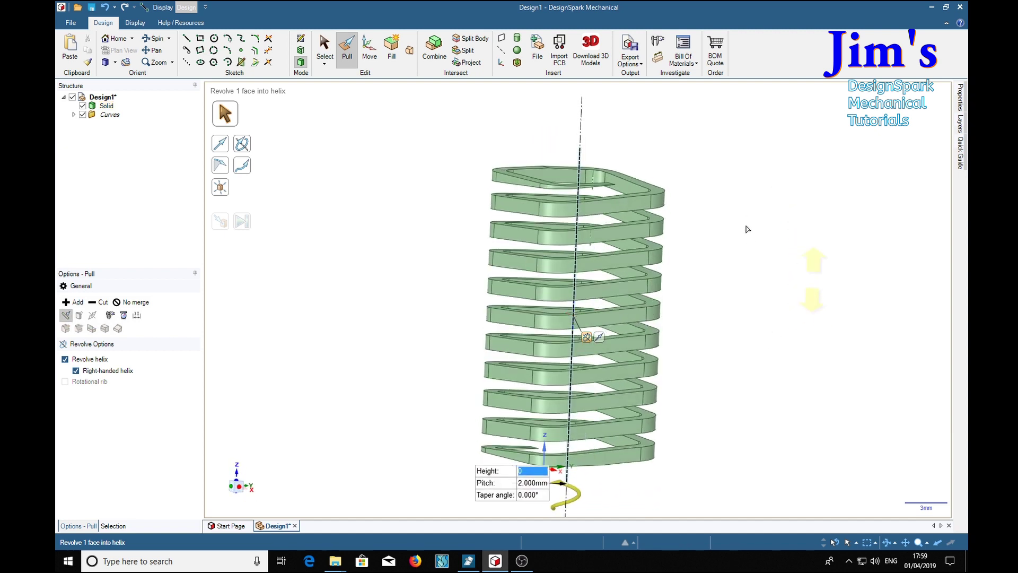